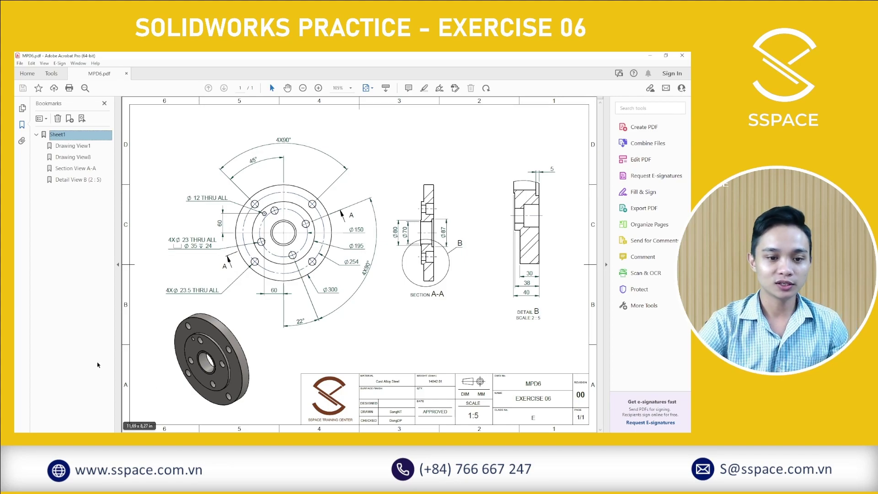
Step: Bring the SOLIDWORKS window with the finished flange part in front of Acrobat
left_click(209, 357)
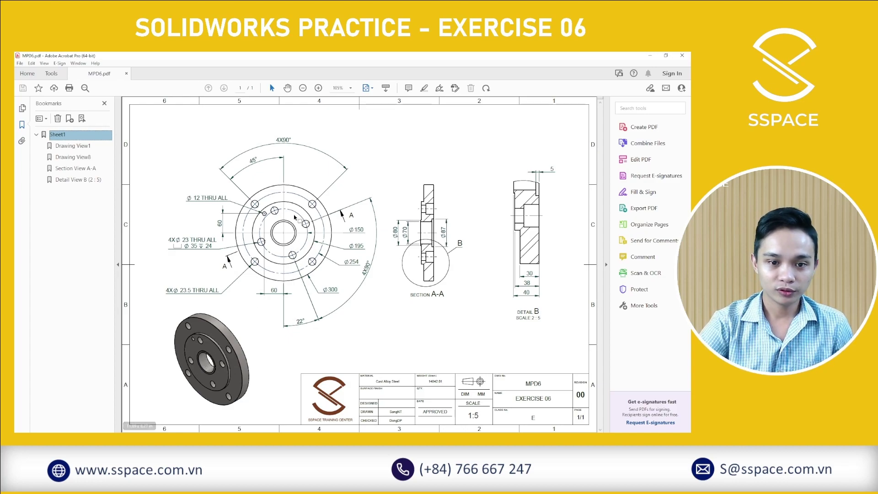
left_click(292, 230)
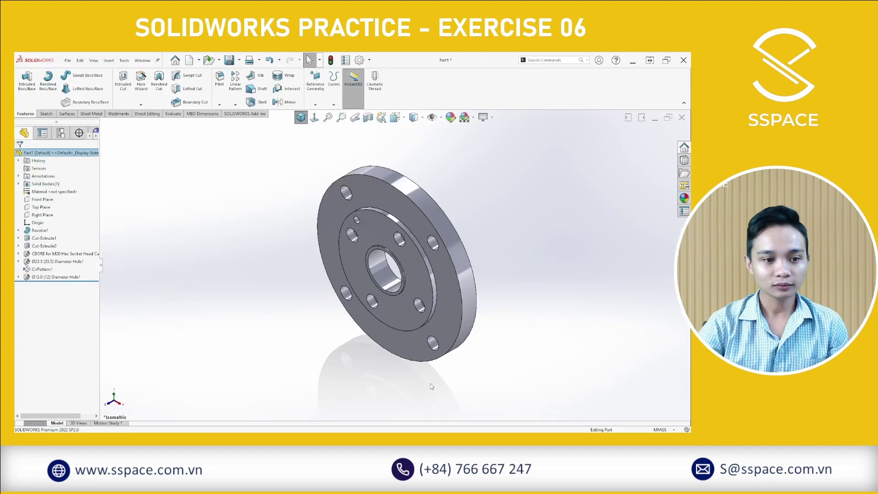
left_click_drag(97, 281, 98, 233)
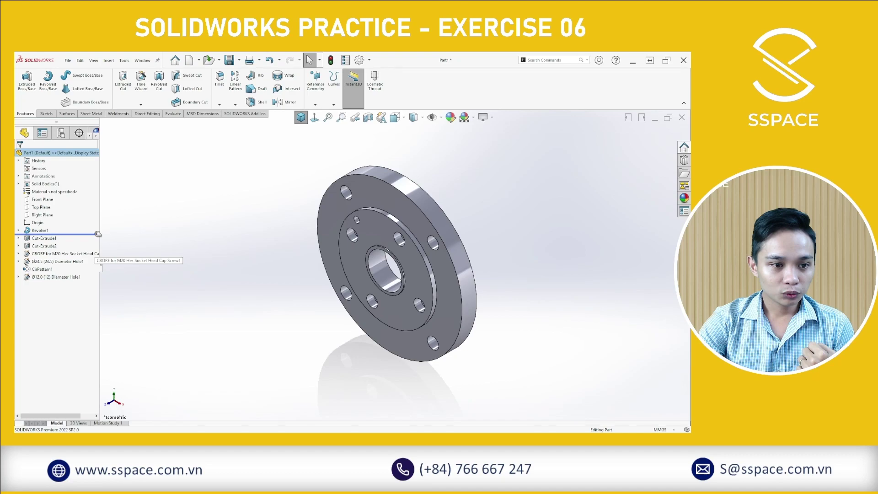
left_click_drag(98, 234, 97, 234)
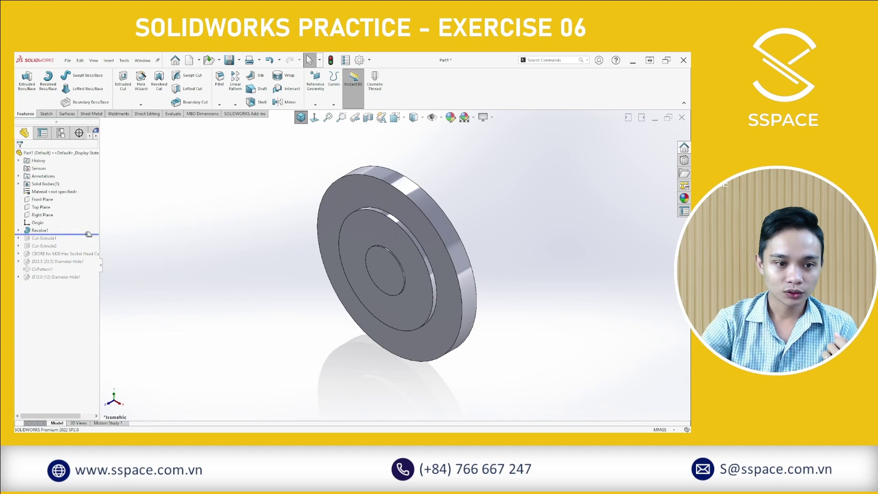
left_click_drag(88, 233, 88, 249)
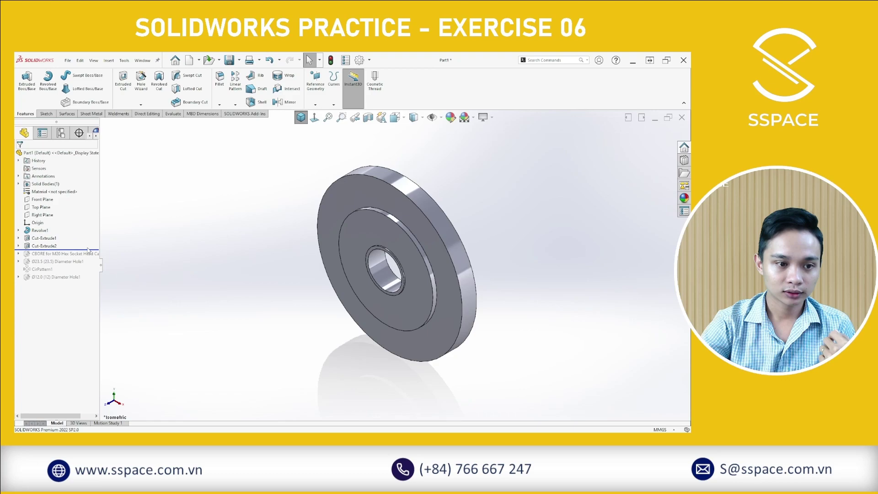
left_click_drag(88, 251, 89, 264)
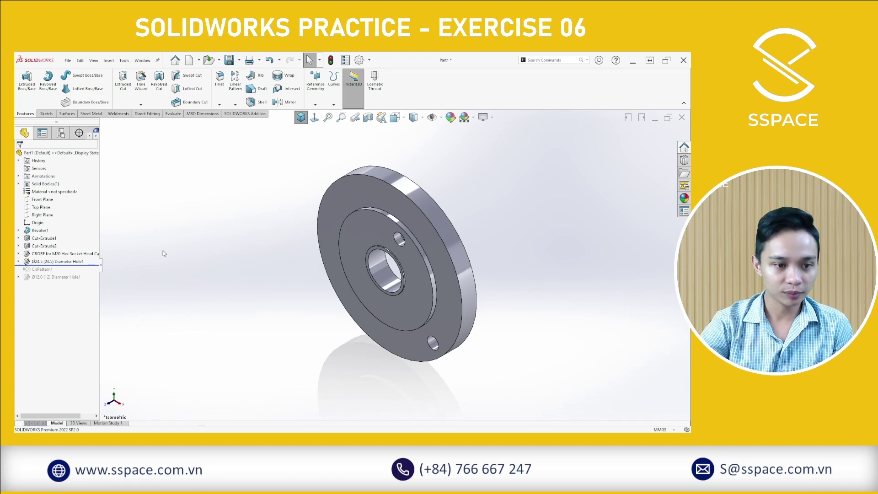
left_click_drag(91, 264, 93, 274)
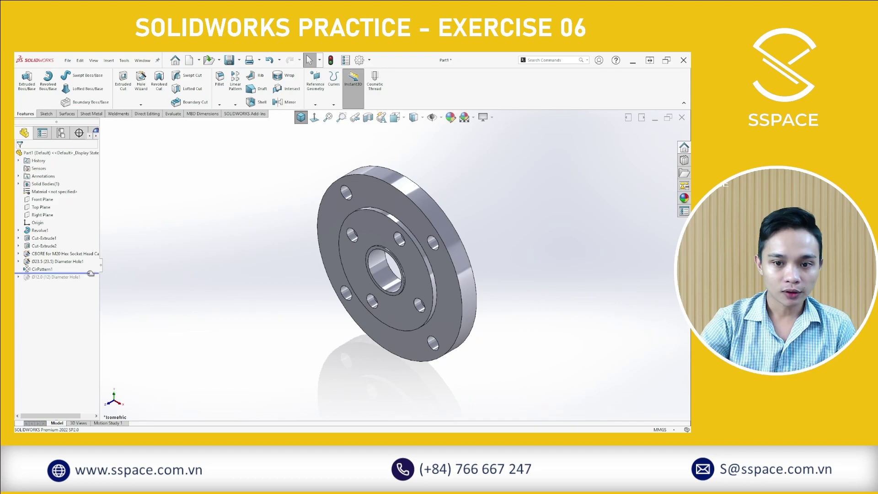
left_click_drag(91, 273, 90, 280)
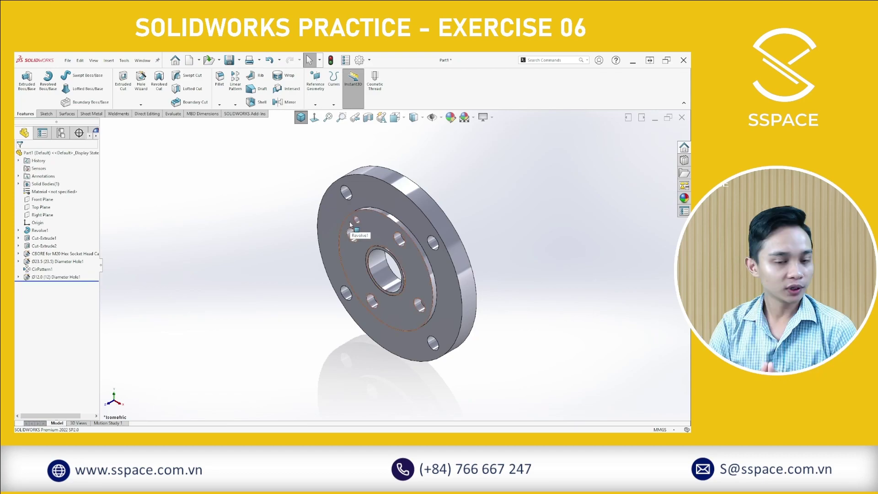
Step: Start and cancel a new document, then switch to the PDF drawing for reference
key("ctrl+n")
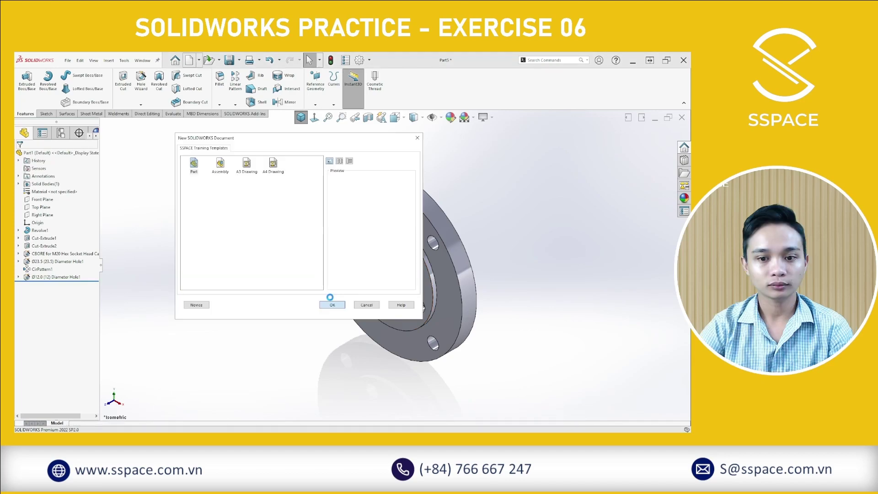
key("Escape")
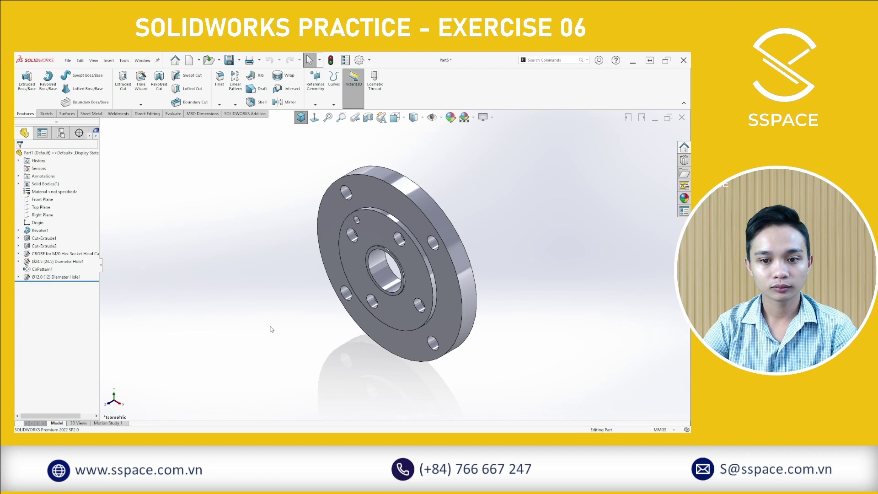
key("alt+Tab")
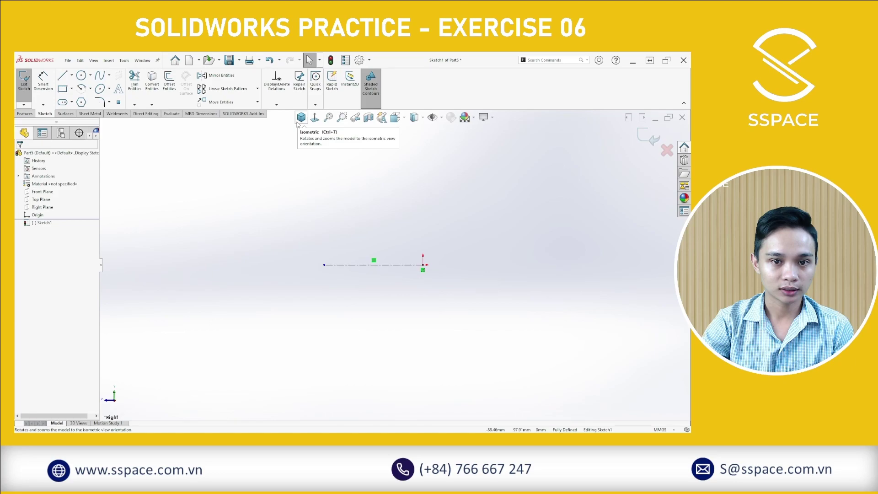
Step: Draw the first vertical and horizontal lines of the stepped profile, checking dimensions in the PDF
key("l")
left_click(433, 243)
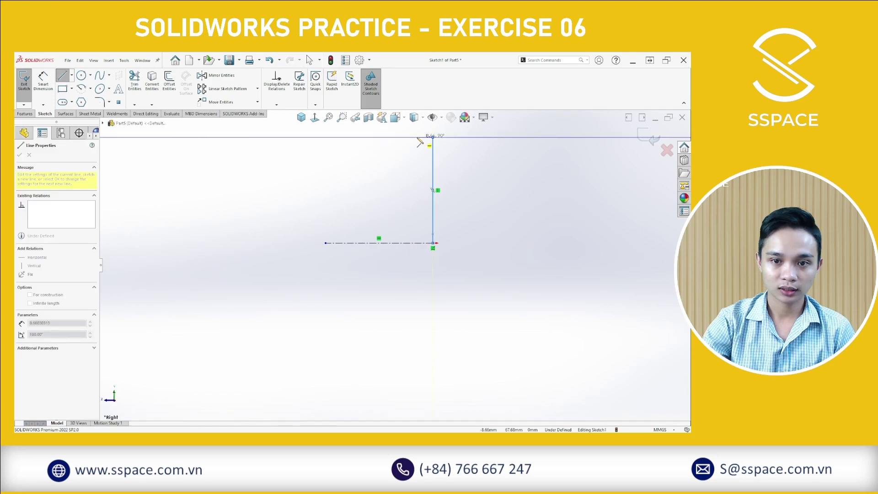
left_click(433, 137)
left_click(410, 138)
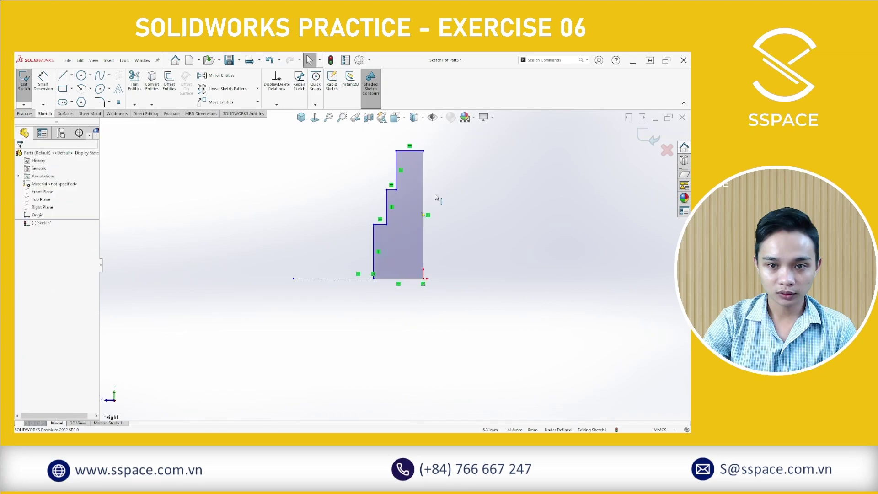
key("alt+Tab")
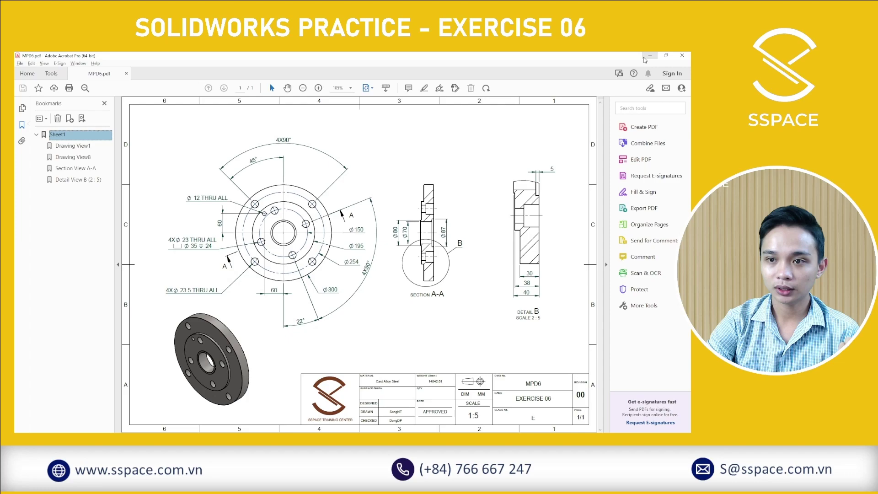
left_click(645, 58)
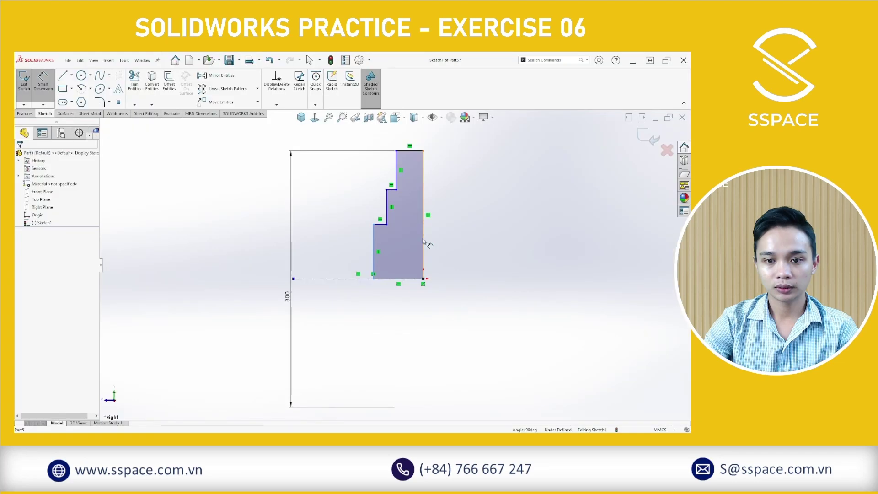
Step: Dimension the profile's width at 40 and place the 195 dimension from the centerline
left_click(423, 241)
left_click(374, 242)
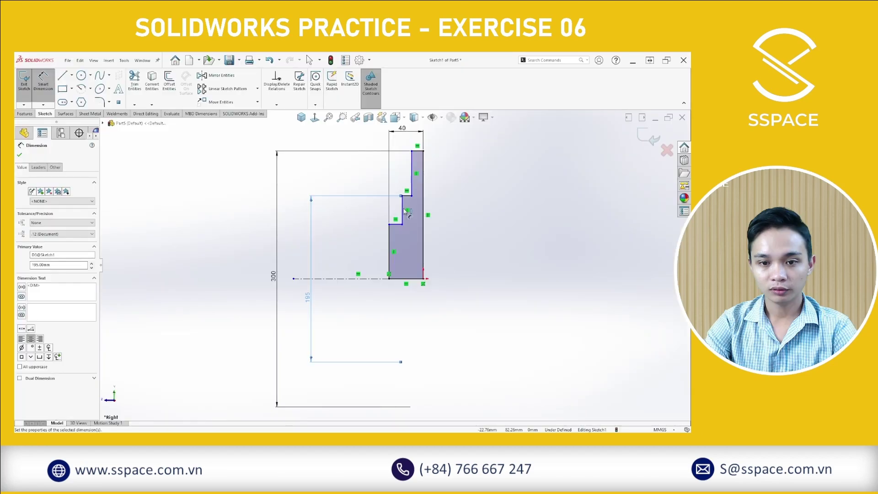
left_click(423, 202)
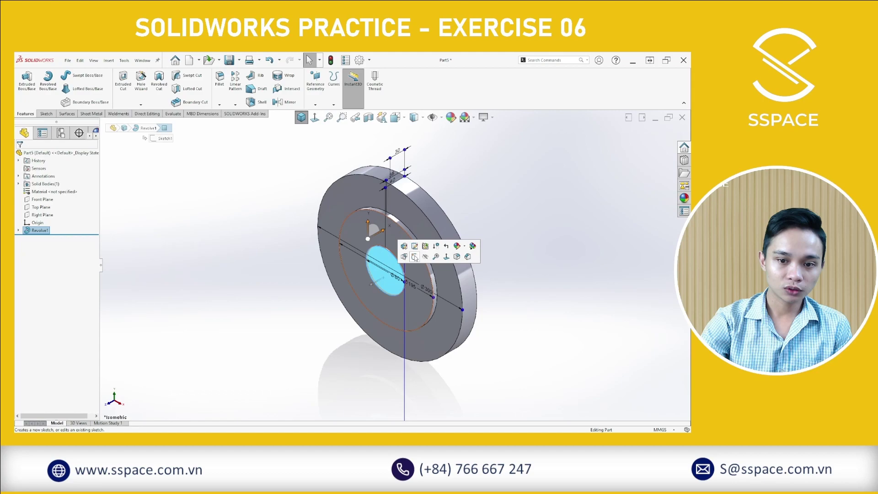
Step: Start a new sketch on the disc's front face
left_click(414, 258)
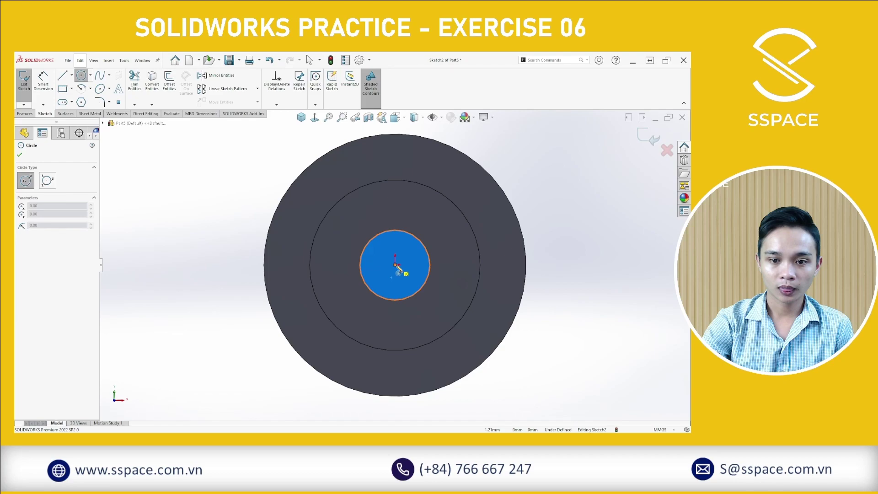
Step: Switch to the Acrobat reference drawing and scroll to see Section A-A and Detail B
key("alt+Tab")
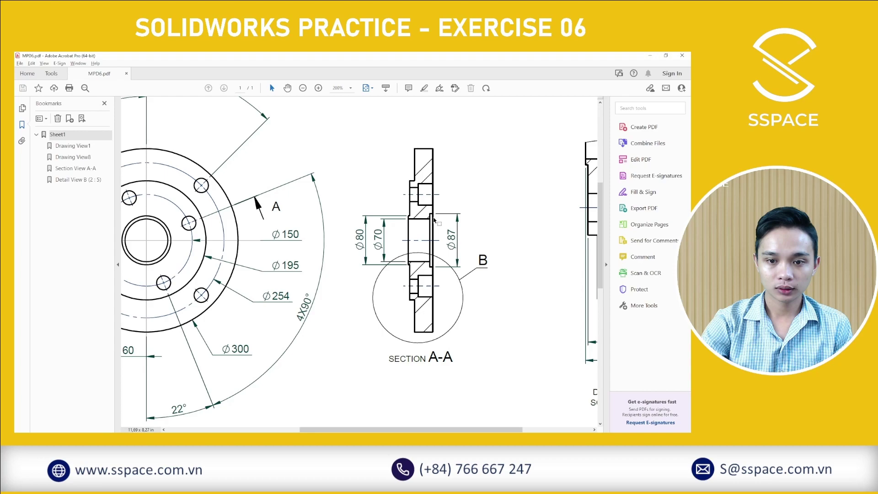
scroll(435, 220, "down", 2, "ctrl")
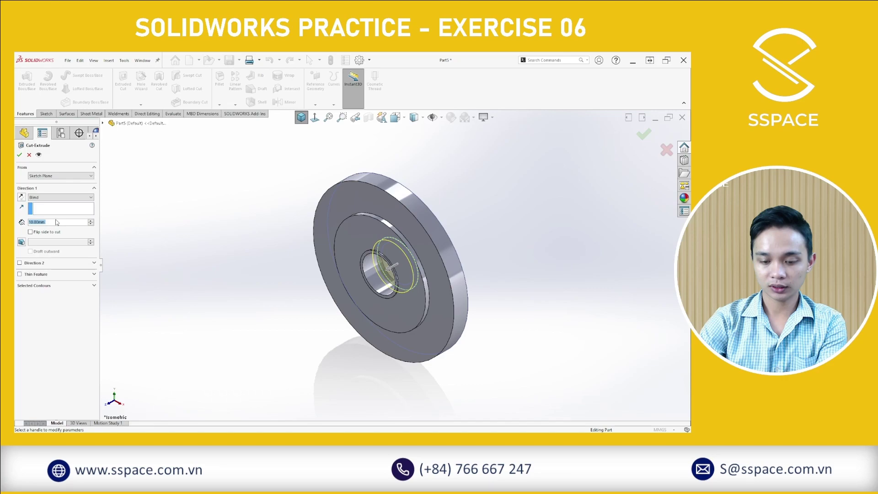
Step: Set the centre circle's extruded cut to a Blind depth of 5 mm
type("5")
left_click(19, 154)
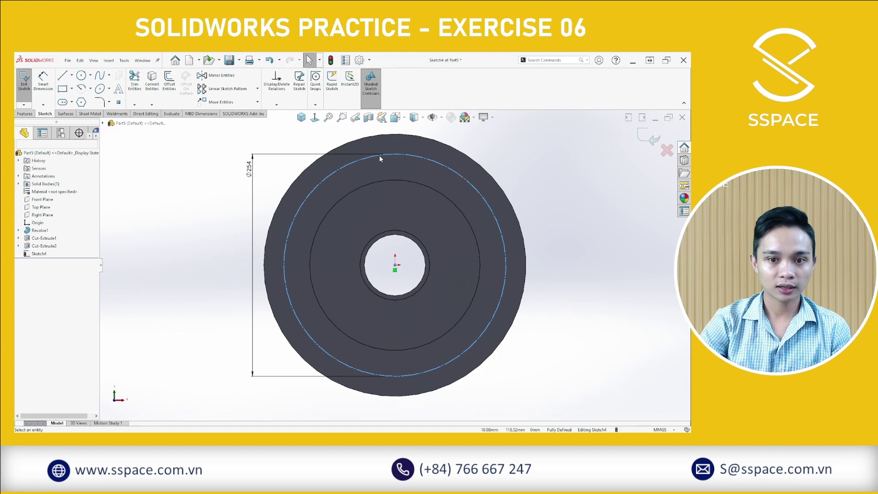
Step: Open the line variants to pick the Centerline tool
left_click(72, 75)
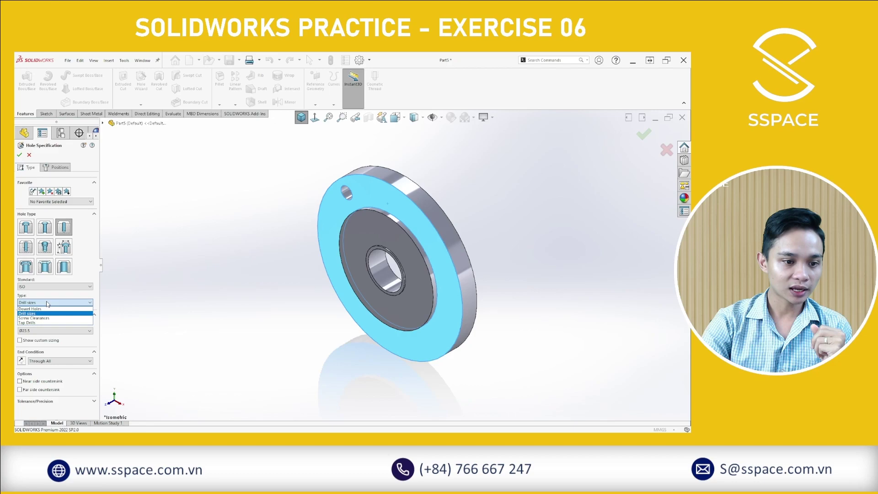
Step: Keep the Drill sizes hole type and move on to positioning it on the flange face
left_click(46, 313)
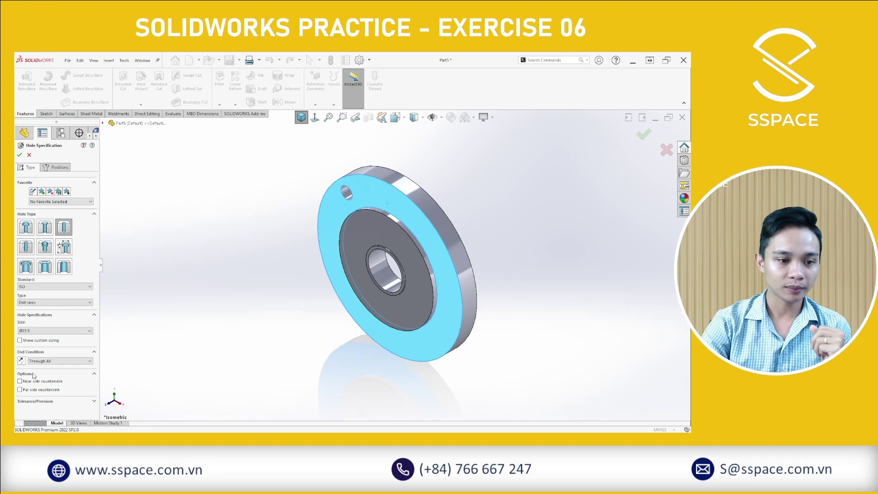
left_click(55, 167)
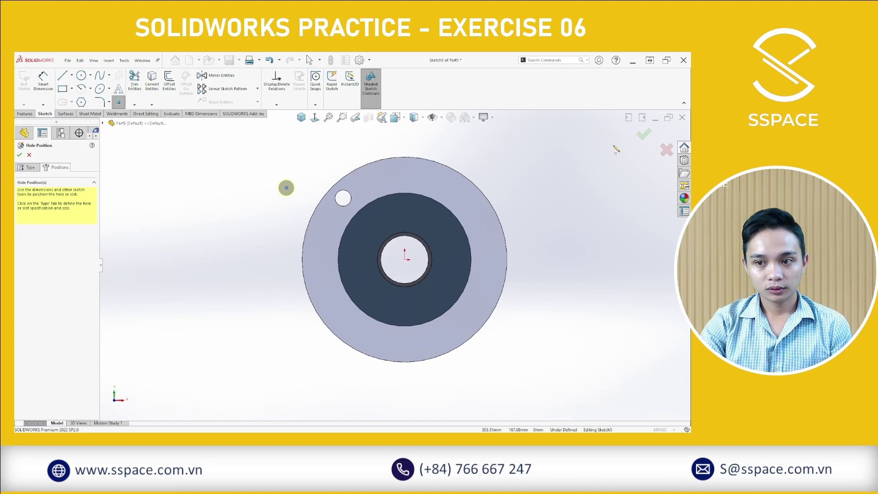
Step: Switch to the PDF drawing to check the counterbore hole details
key("alt+Tab")
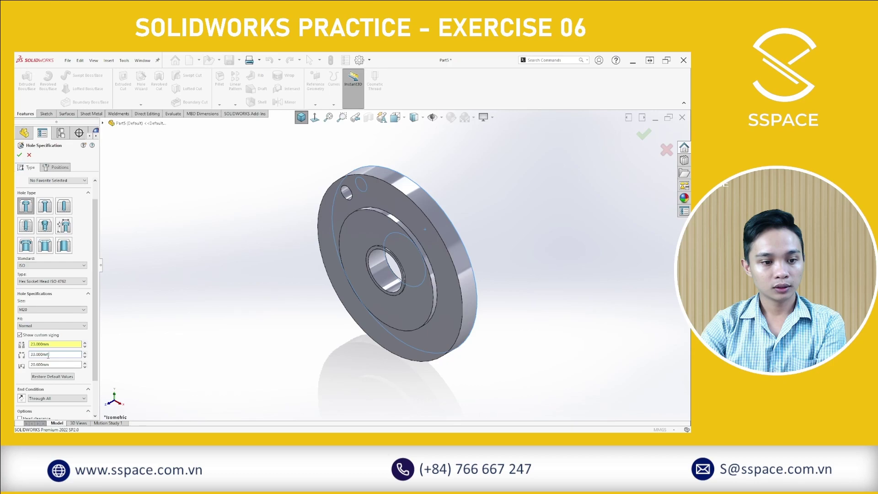
Step: Set the counterbore diameter to 33 and move on to positioning the hole
key("BackSpace")
key("BackSpace")
key("BackSpace")
type("35")
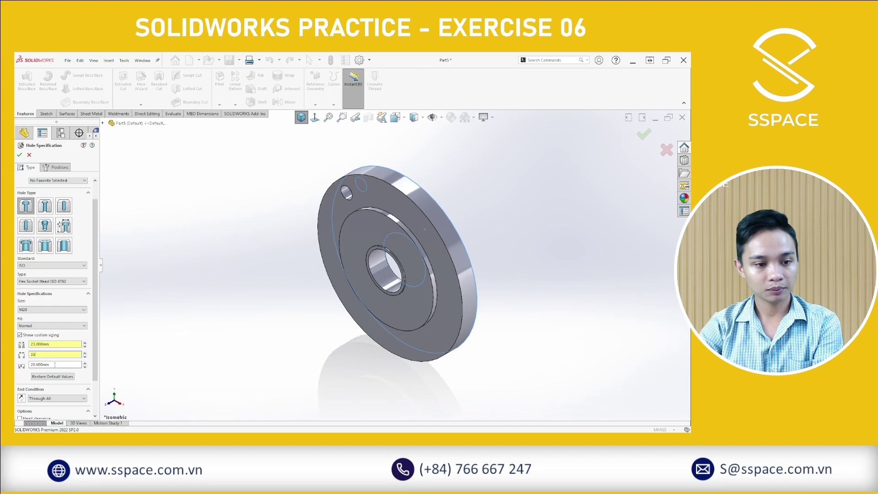
left_click(54, 167)
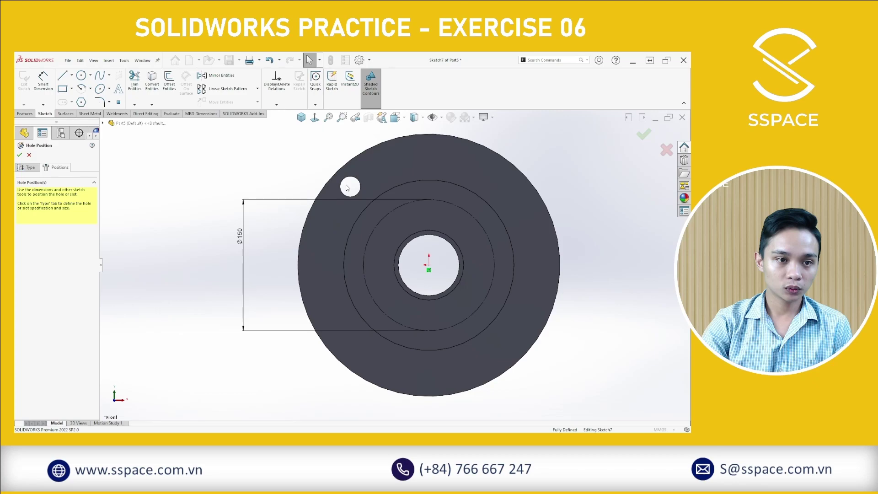